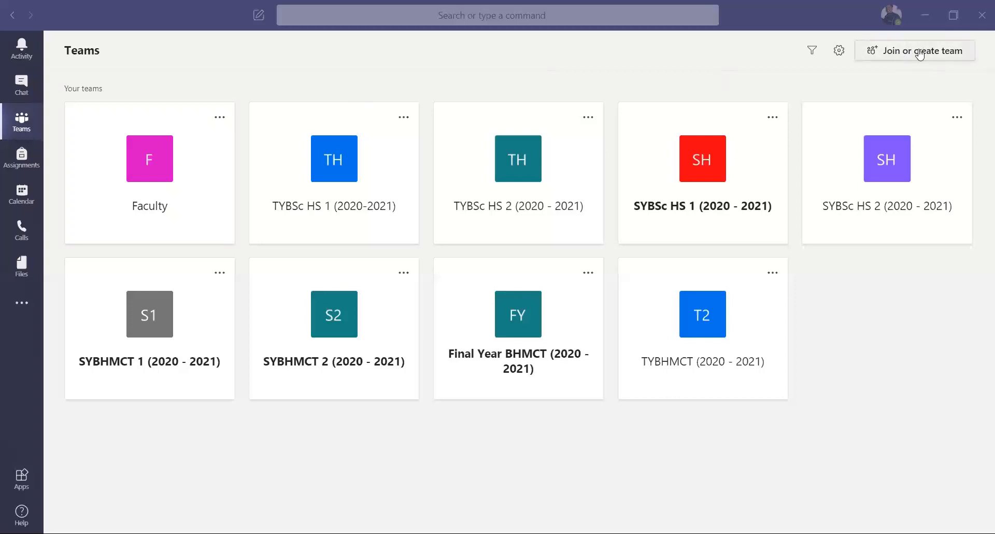
Start creating a new team of the Class type.
click(920, 52)
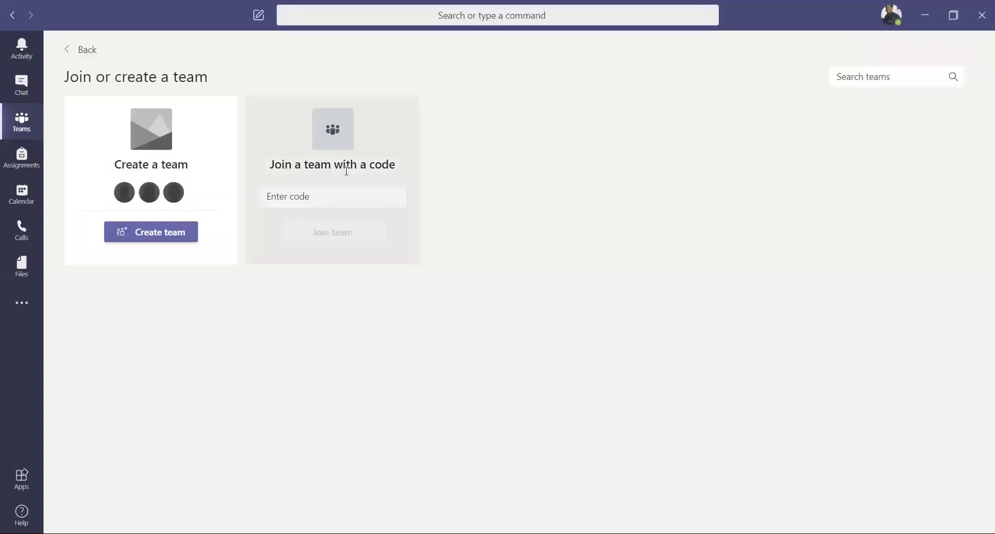
click(159, 233)
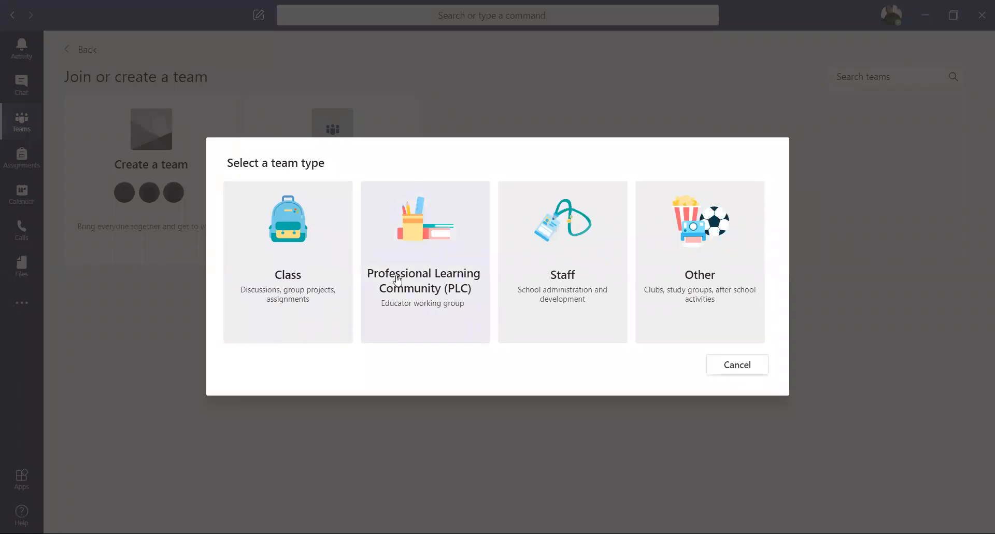
click(304, 277)
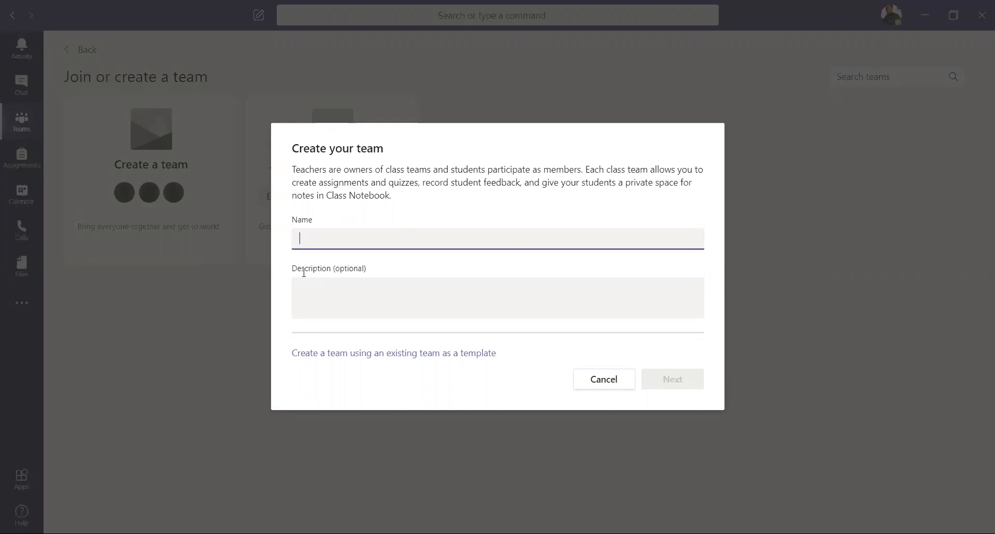
Name the class team "ACCOMMODATION - II" and create it, skipping the addition of students and teachers.
text(f)
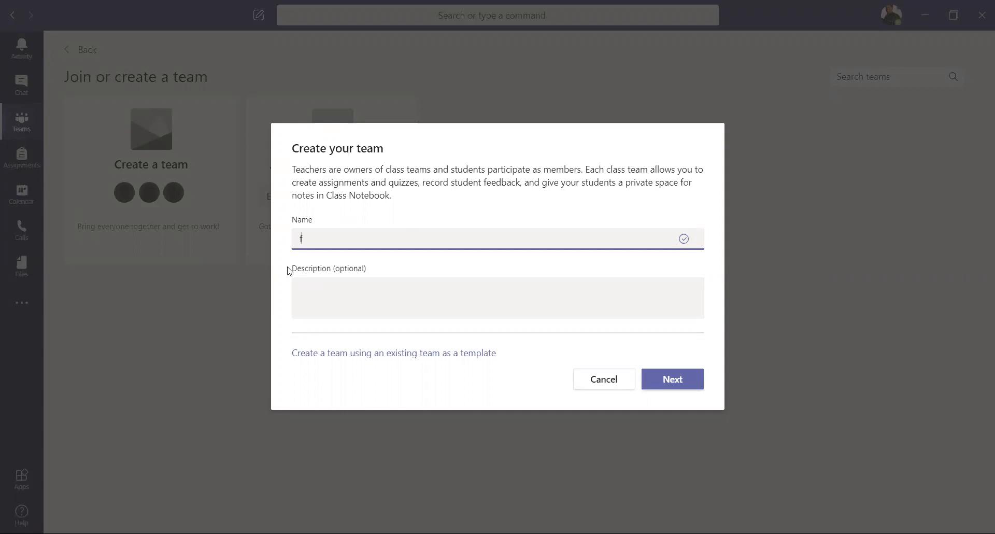
key(BackSpace)
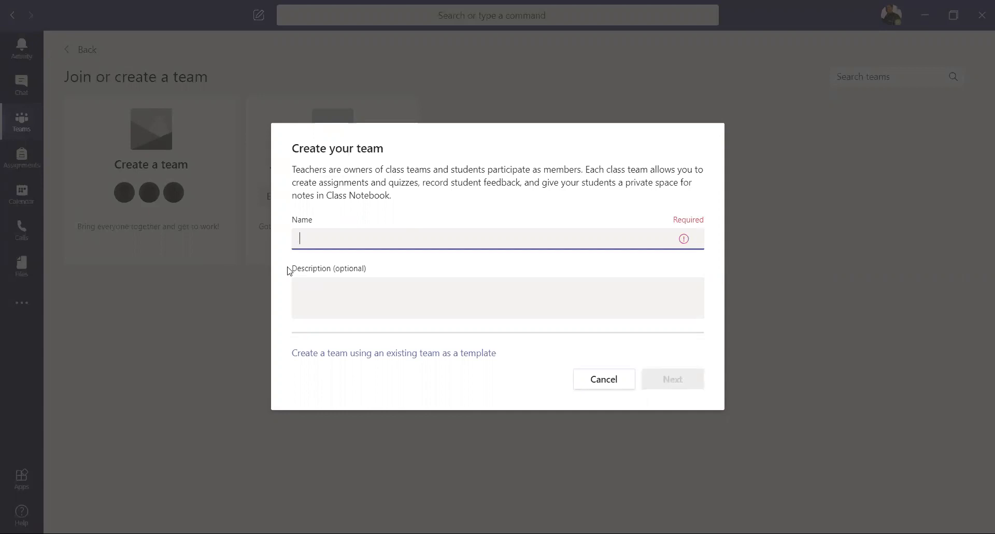
text(aCCOMMOATIO =)
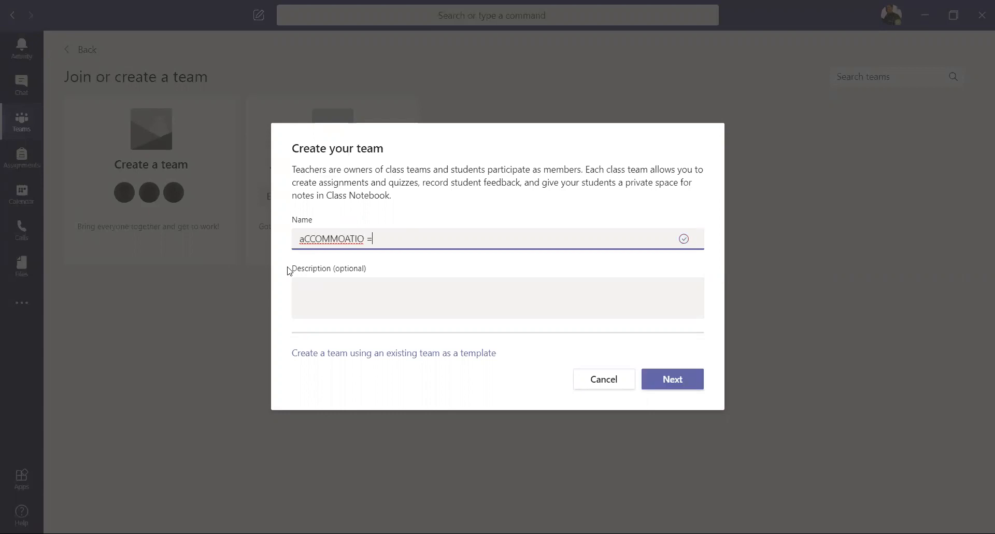
key(BackSpace)
key(BackSpace)
key(BackSpace)
key(BackSpace)
key(BackSpace)
key(BackSpace)
key(BackSpace)
key(BackSpace)
key(BackSpace)
key(BackSpace)
key(BackSpace)
text(ACCOMMO)
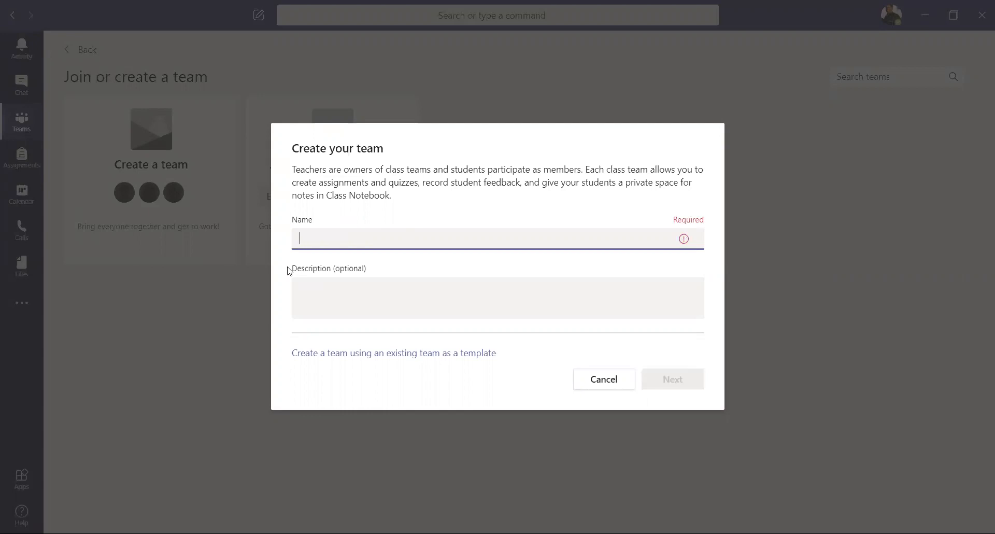
text(DATIO - II)
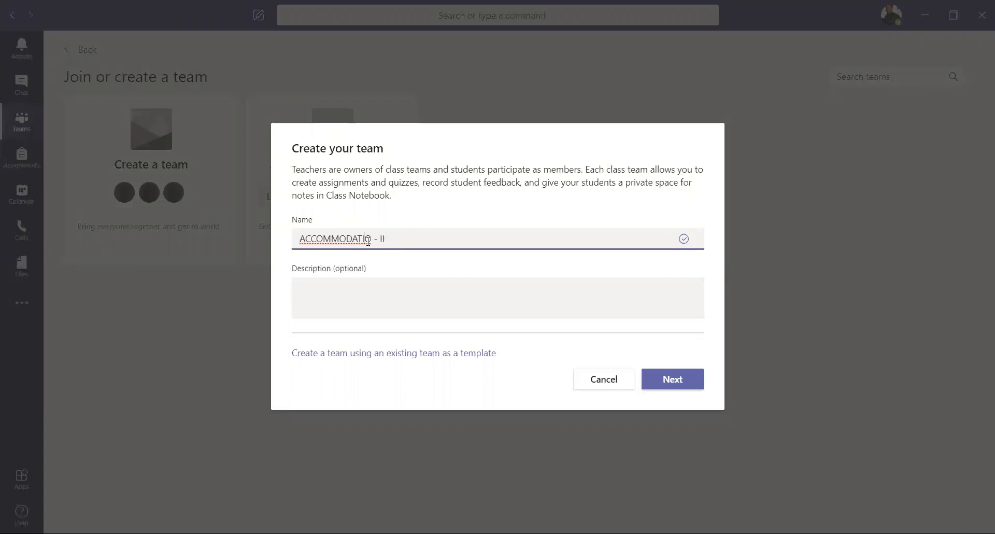
text(N)
click(675, 379)
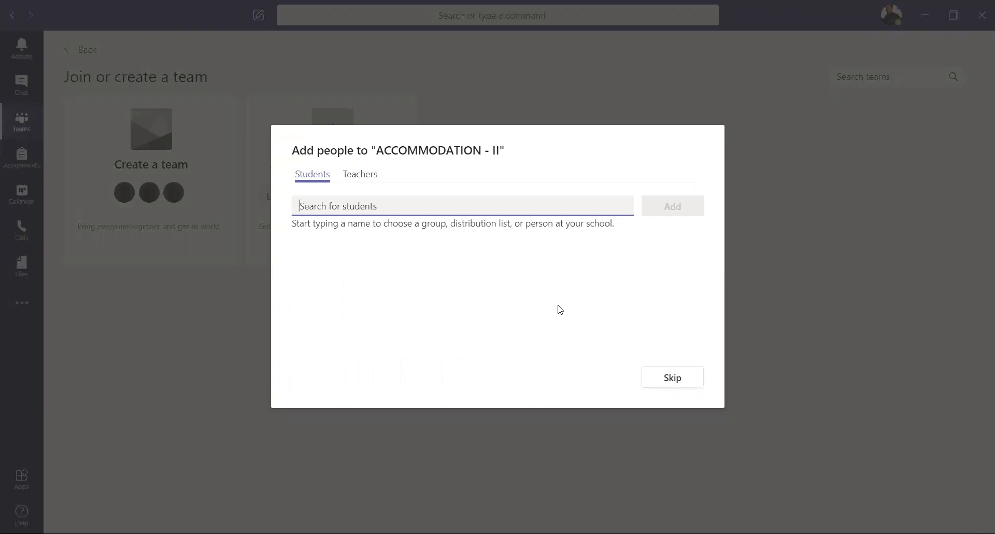
click(669, 378)
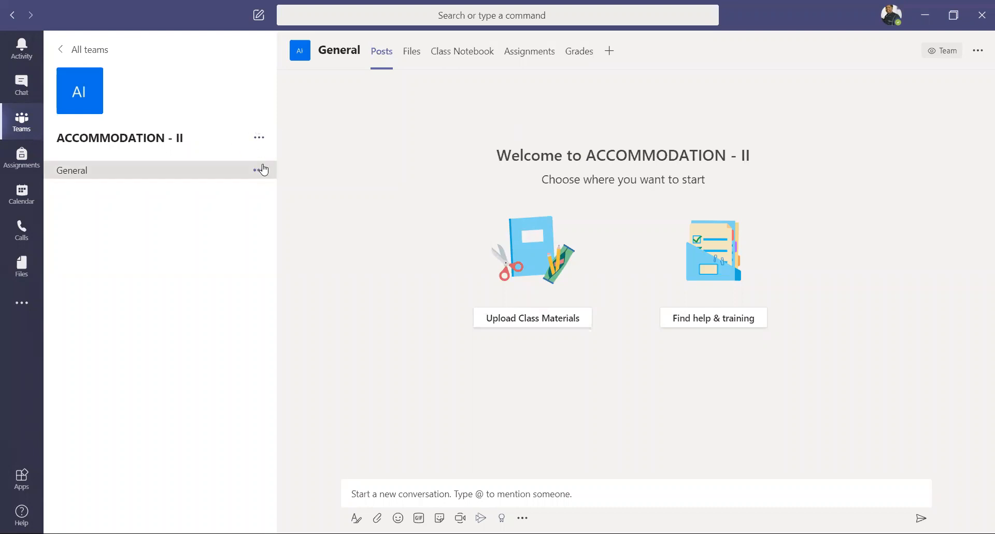
Add the group SYBHMCT 1 (2020 - 2021) as students to the ACCOMMODATION - II team.
click(259, 138)
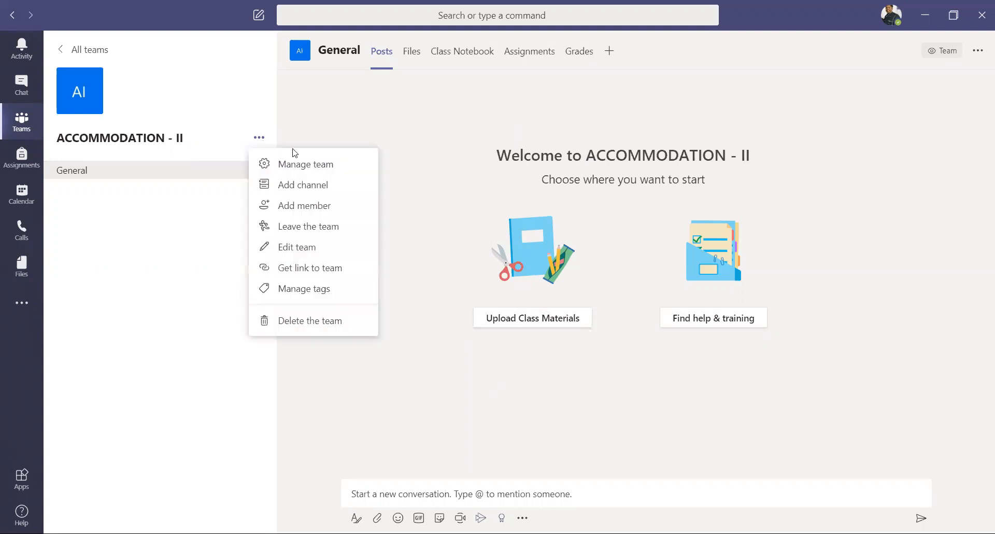
click(308, 172)
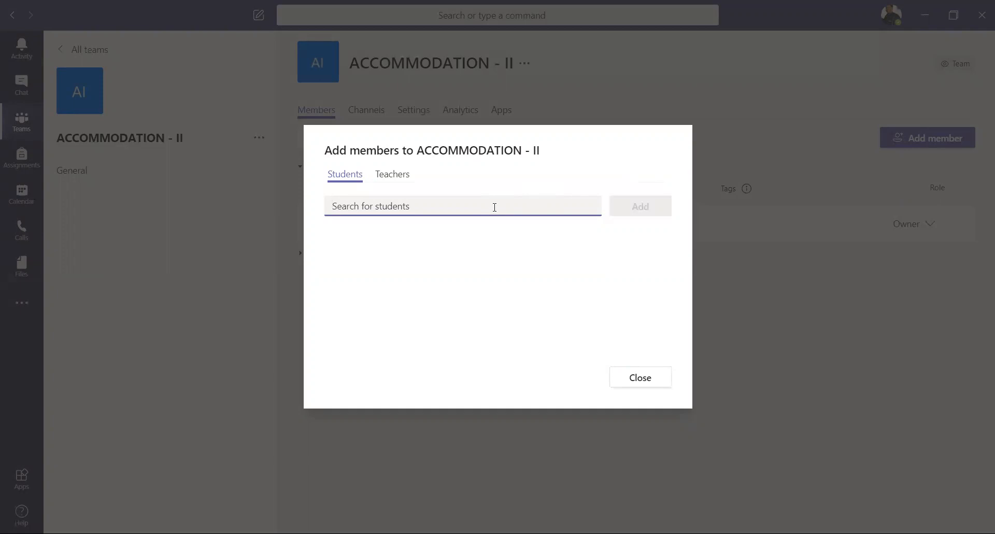
text(SYBHM)
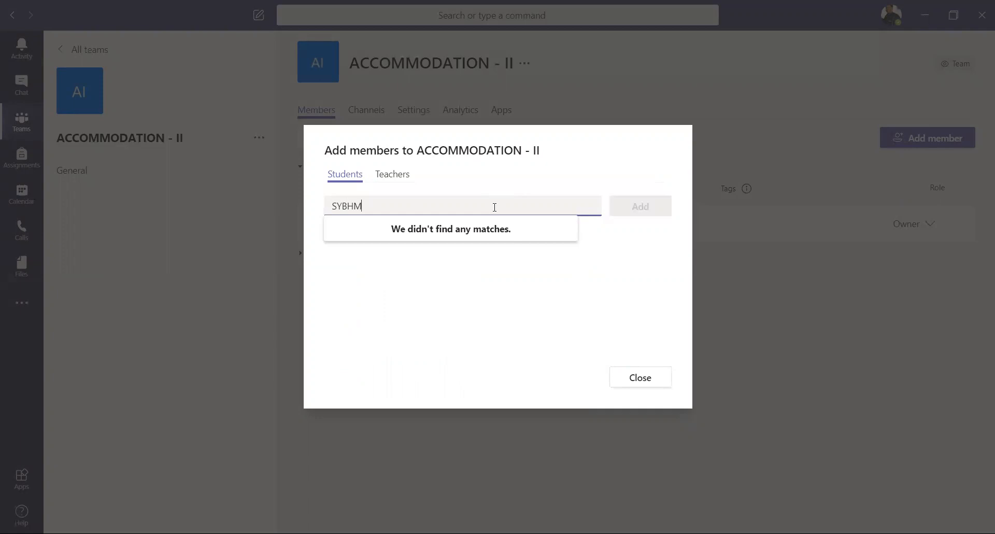
text(CT)
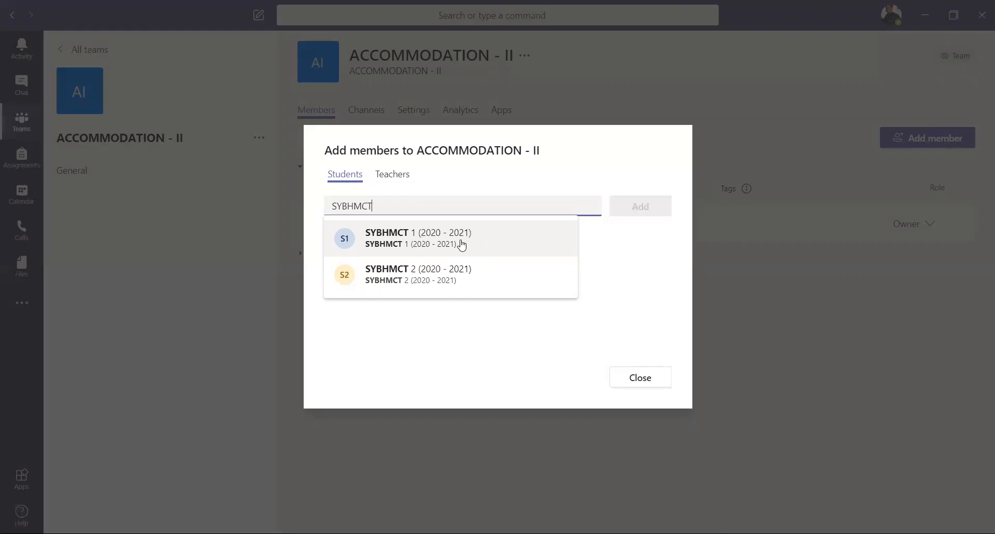
click(461, 244)
click(638, 207)
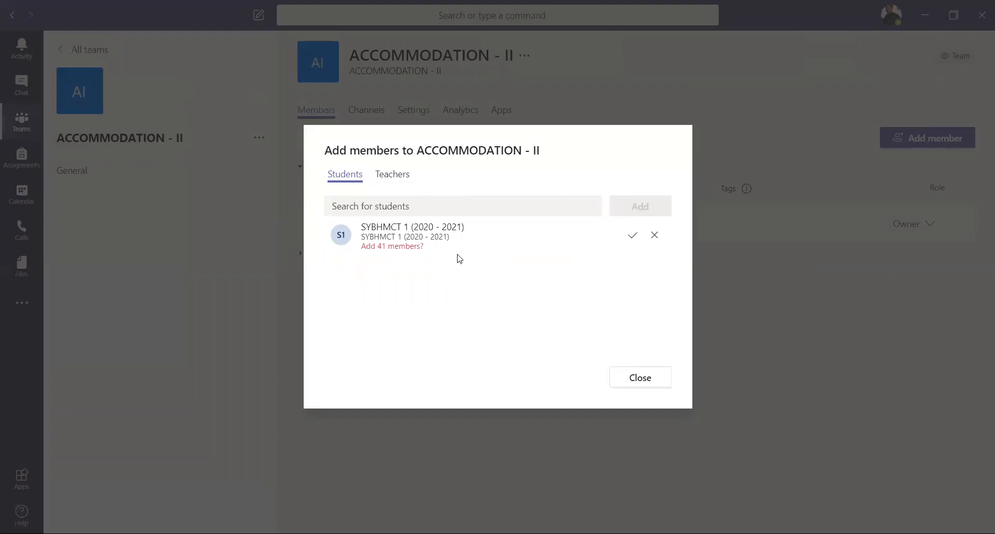
click(631, 237)
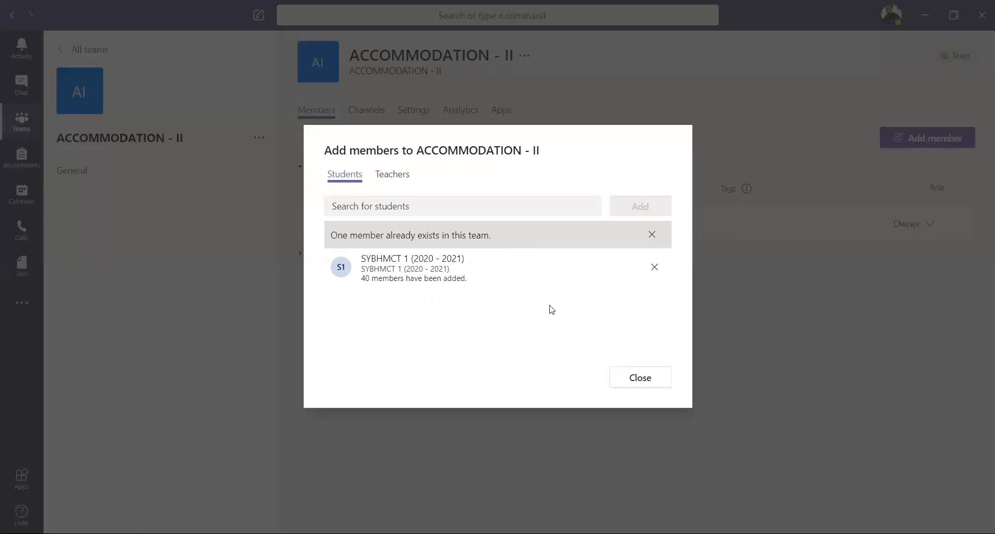
click(641, 379)
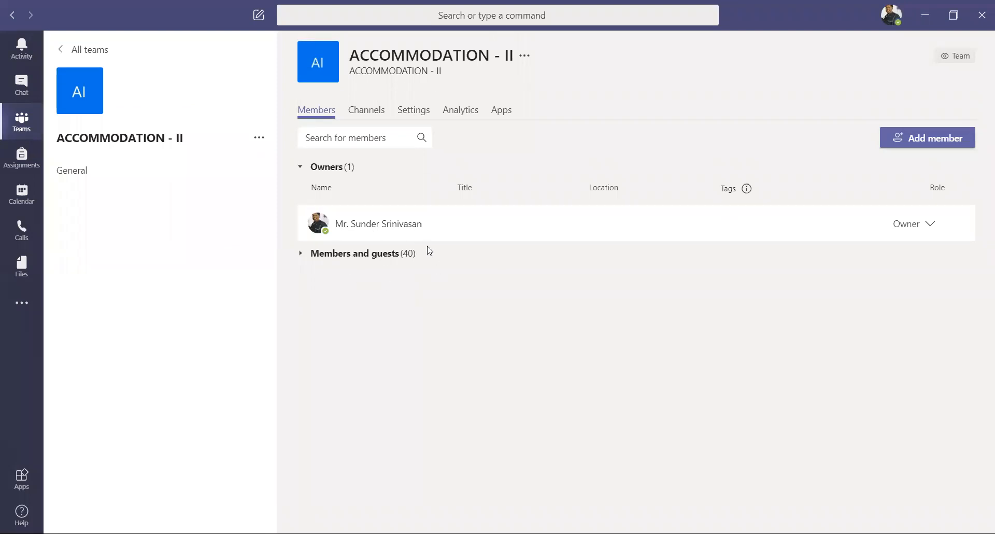
Remove the faculty member without a Student title from the members and guests of ACCOMMODATION - II.
click(384, 252)
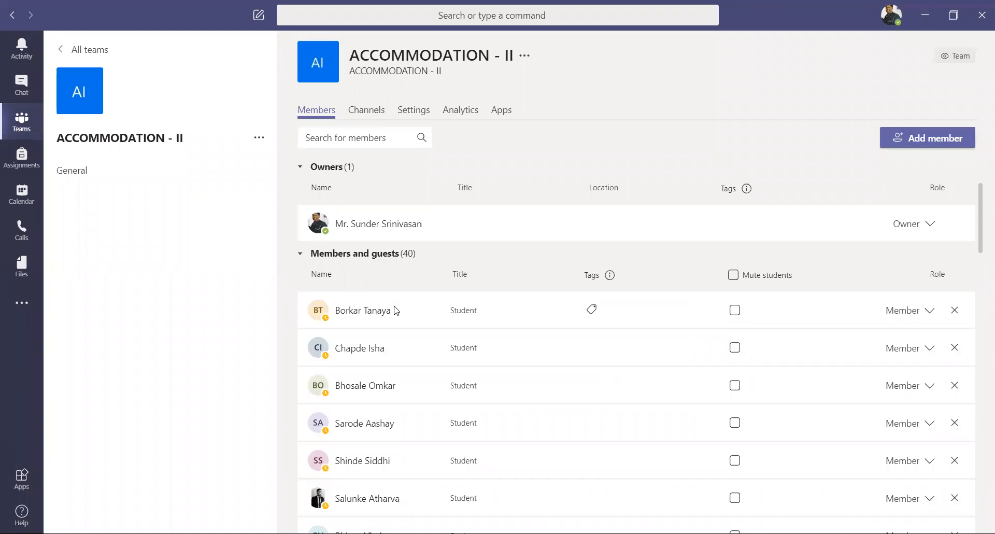
scroll(395, 310, down, 2)
mouse_move(395, 307)
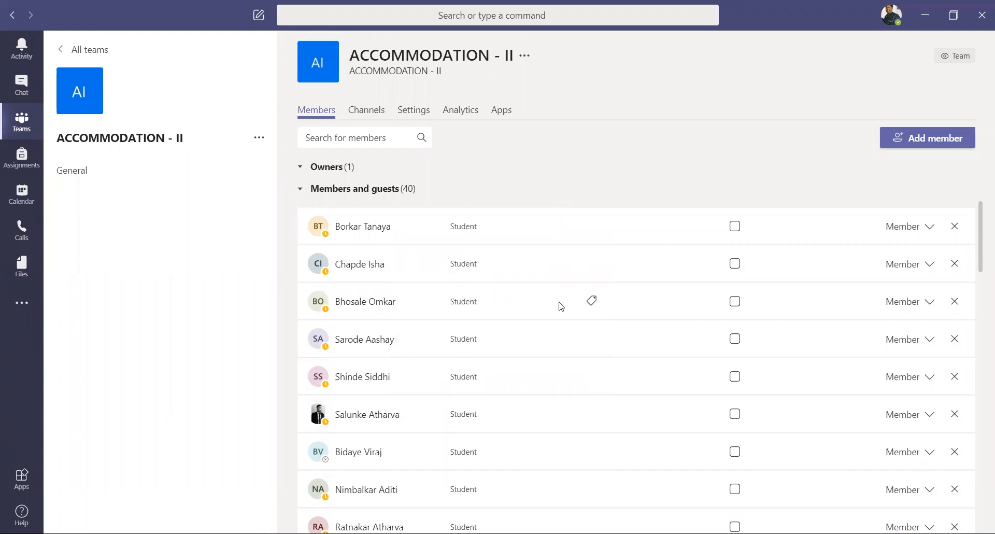
scroll(559, 306, down, 13)
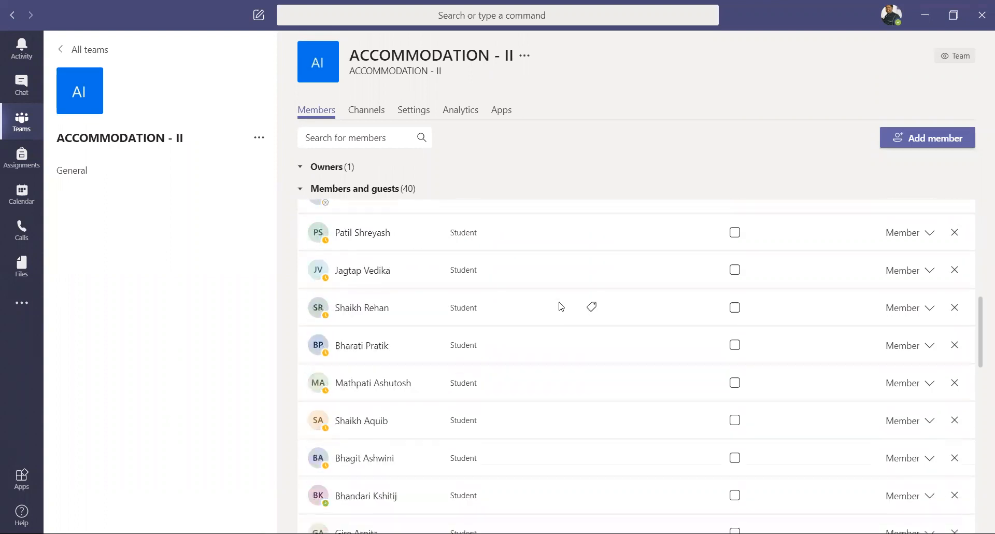
scroll(559, 305, down, 1)
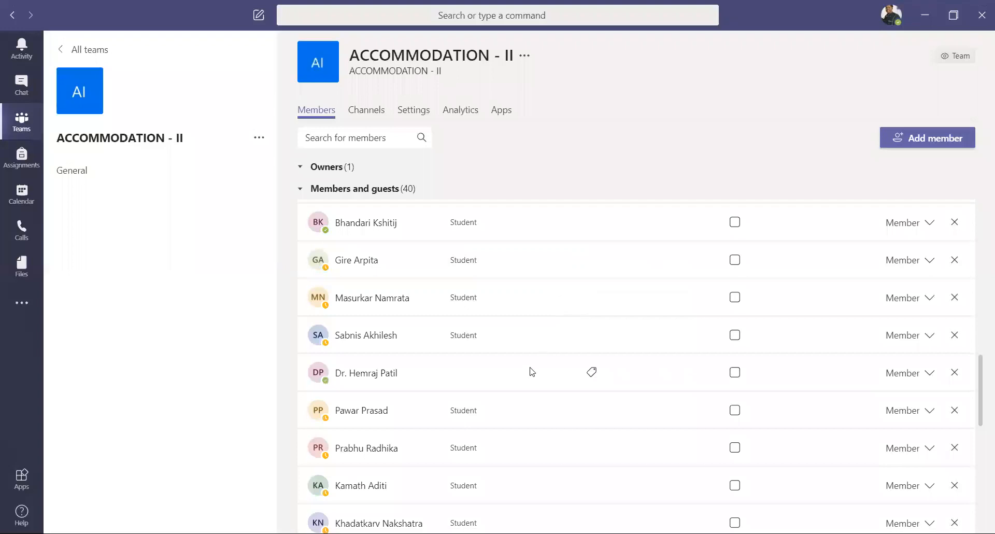
scroll(386, 384, down, 3)
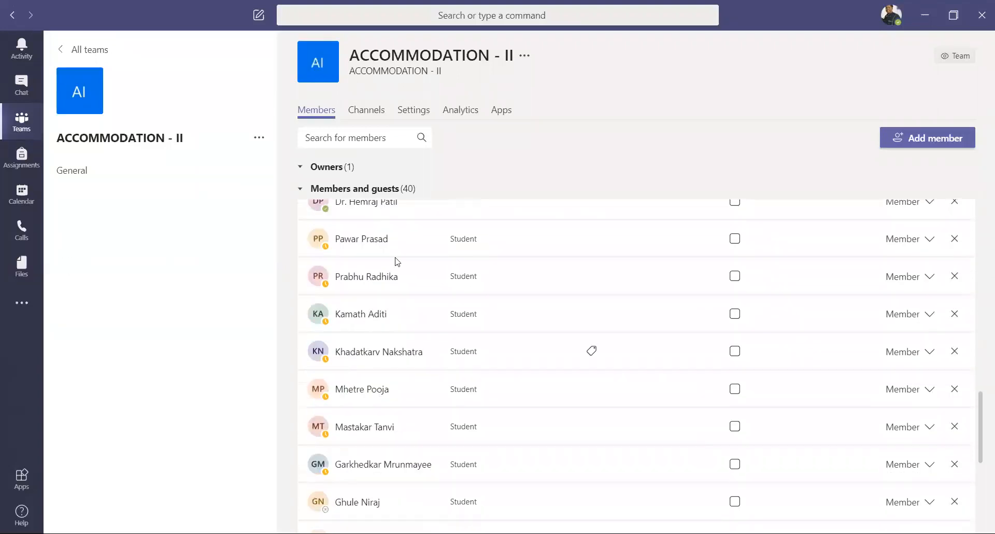
scroll(406, 247, up, 1)
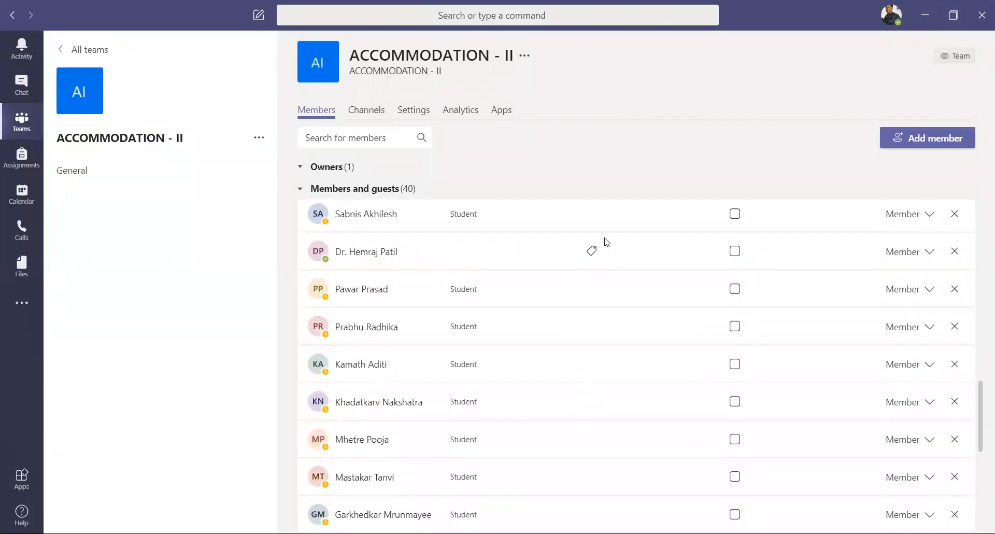
click(955, 250)
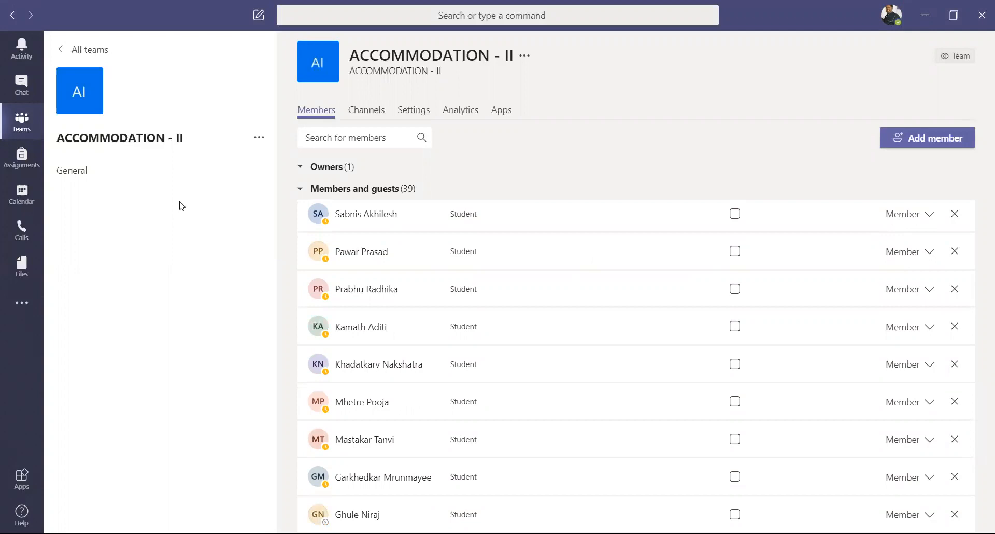
Return to the overview of all teams, then reopen ACCOMMODATION - II and view its team management page.
click(30, 132)
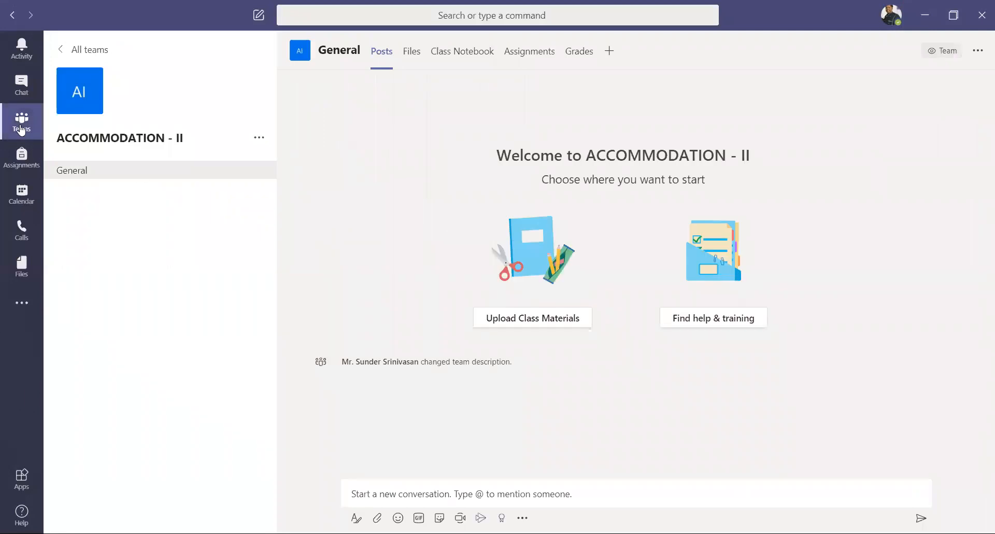
click(22, 130)
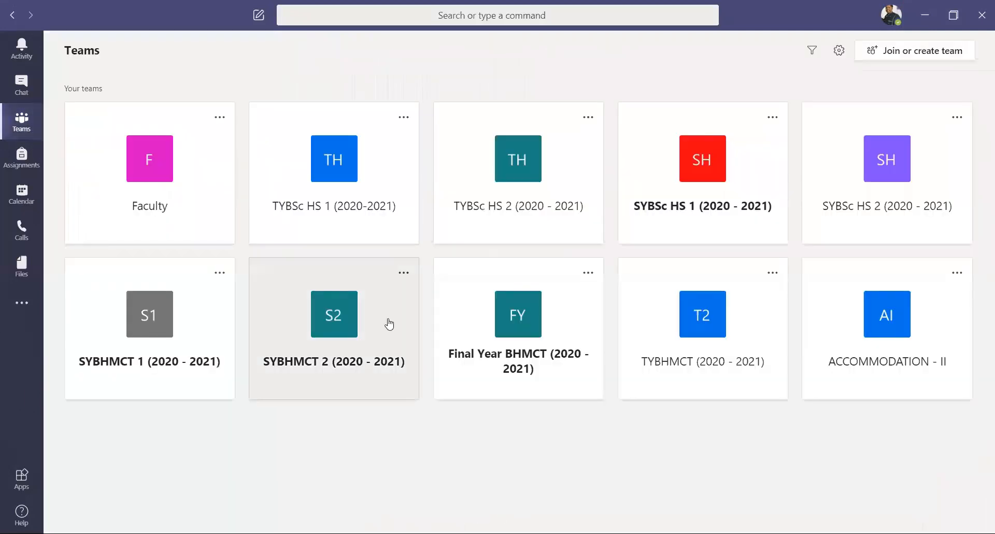
click(904, 332)
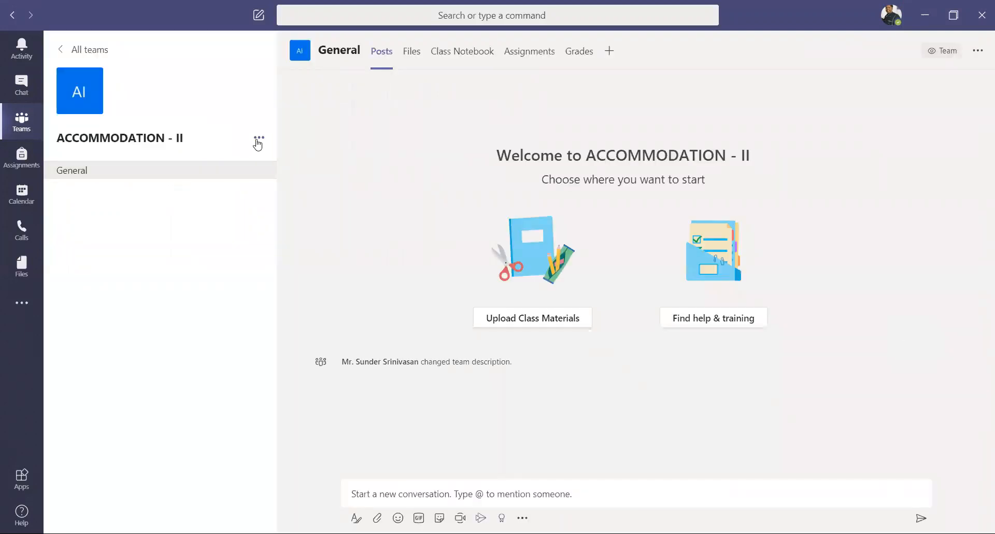
click(257, 140)
click(289, 163)
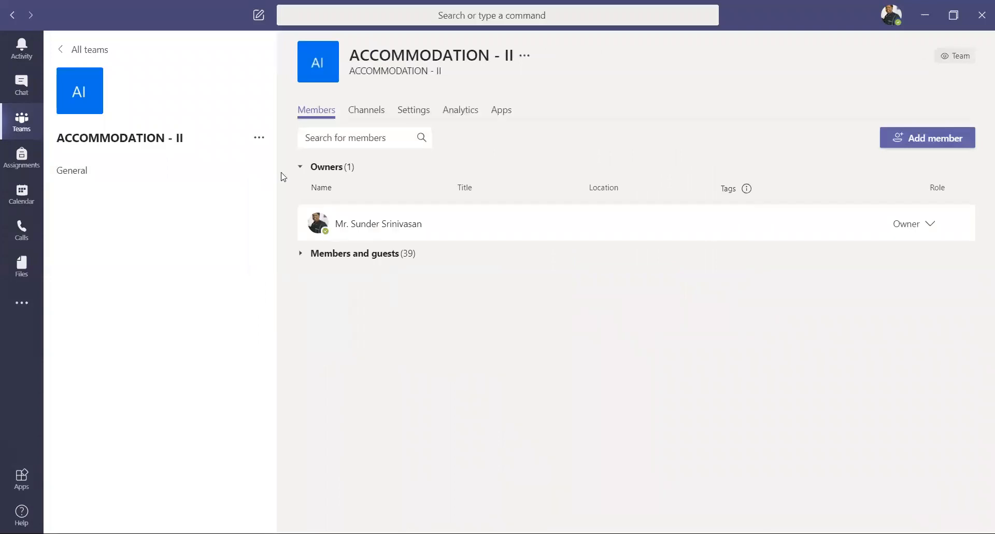
Create another class team named "ACCOMMODATION - VI" from the teams overview, skipping the addition of people.
click(28, 124)
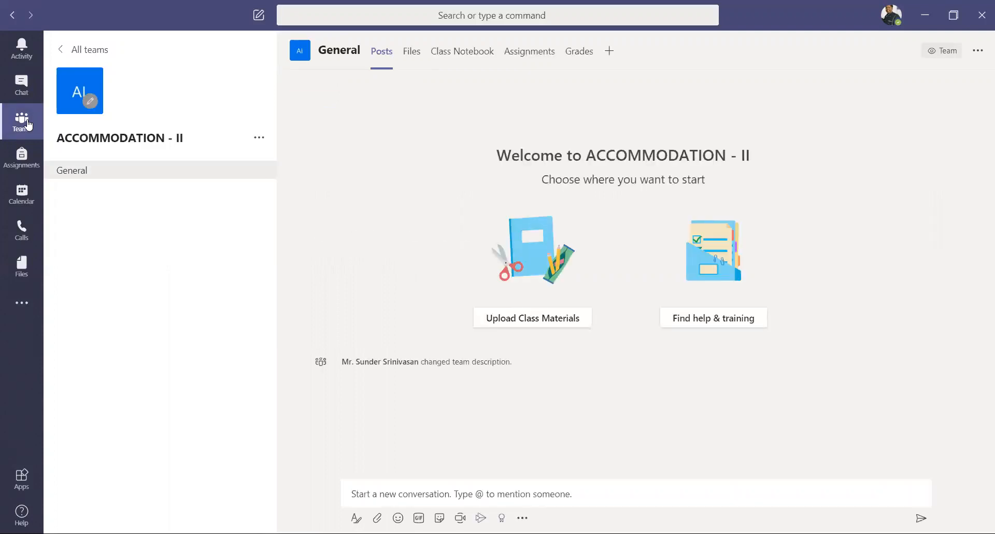
click(29, 124)
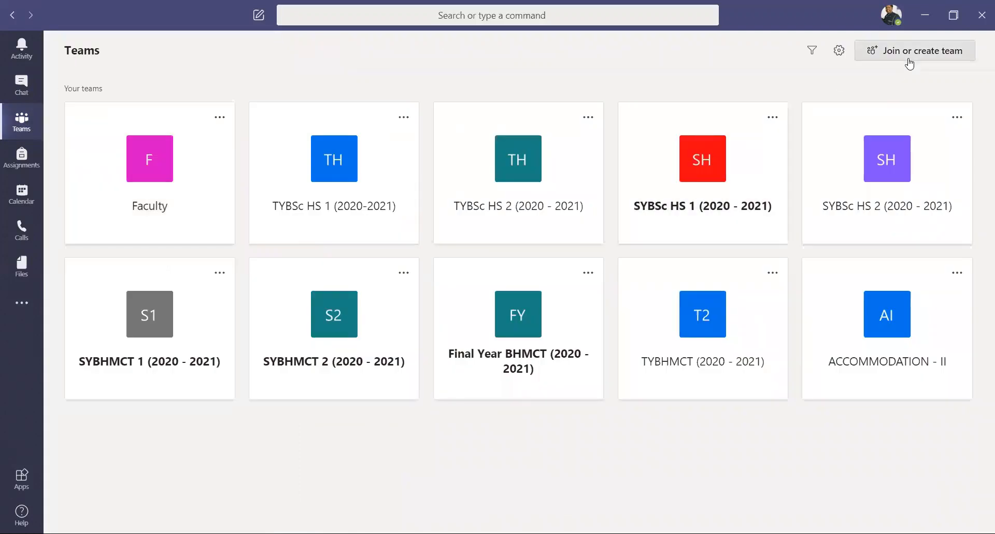
click(910, 62)
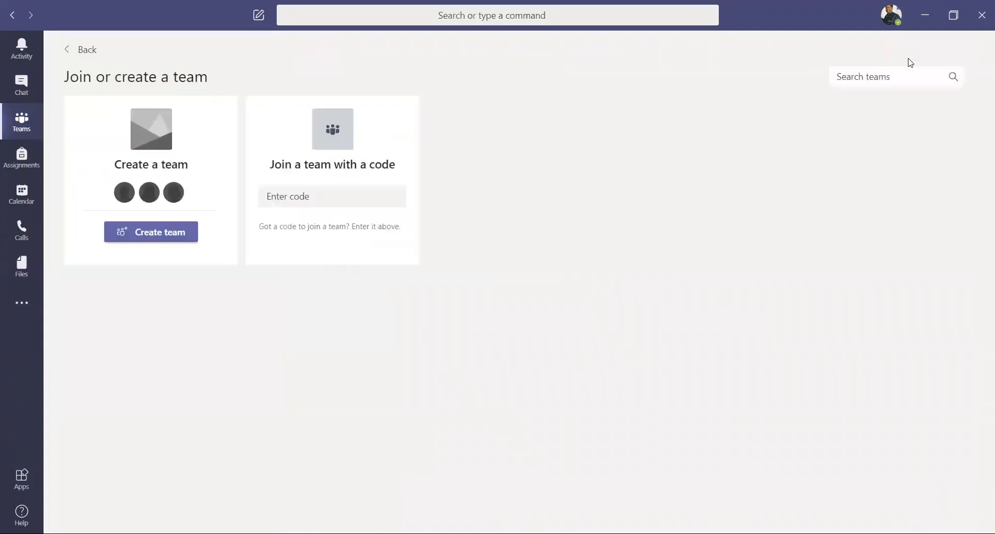
click(156, 233)
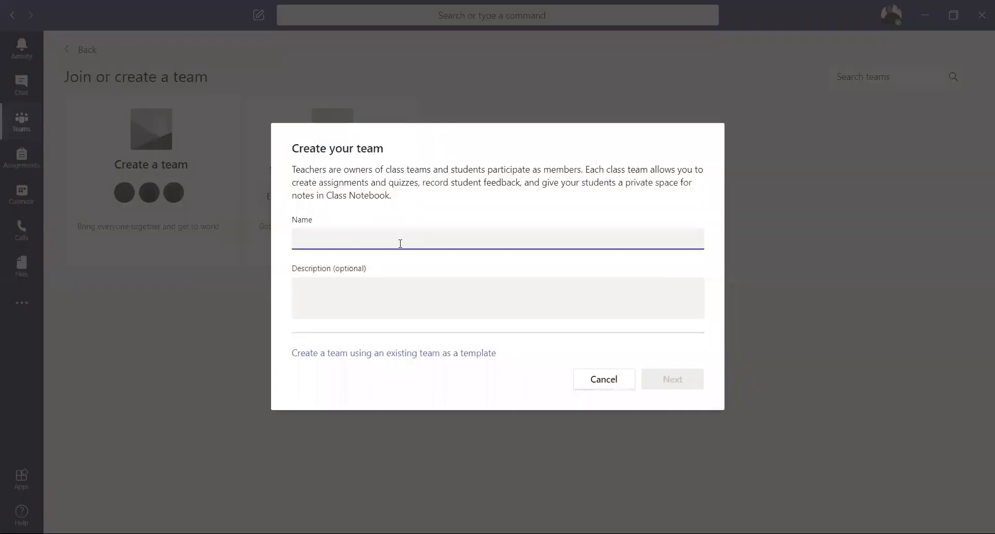
text(ACCOMMODATION -)
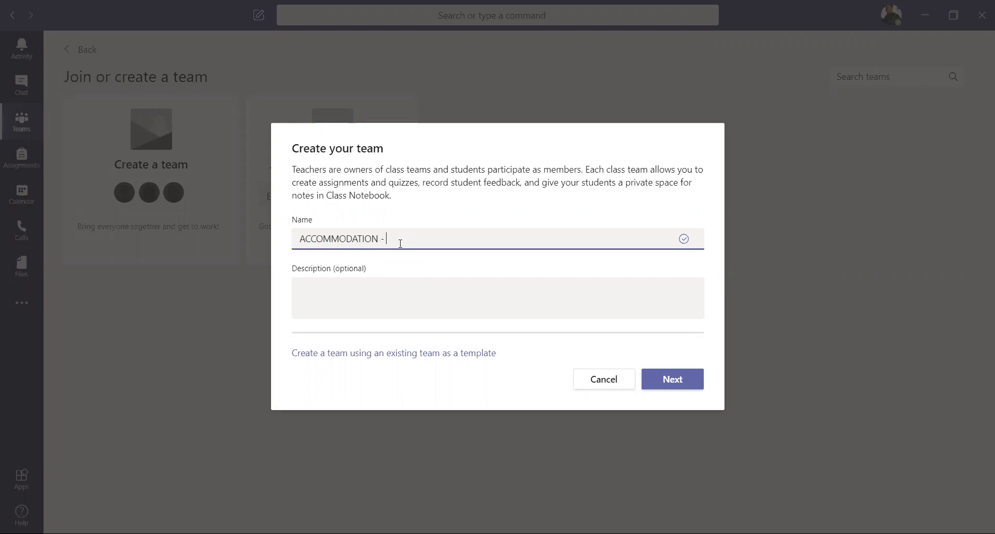
text( VI)
click(678, 374)
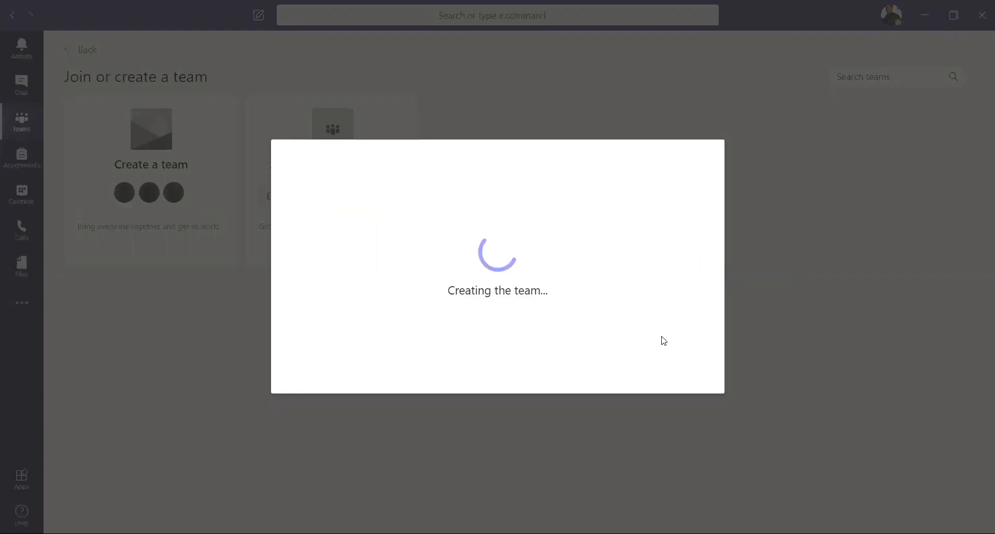
click(672, 377)
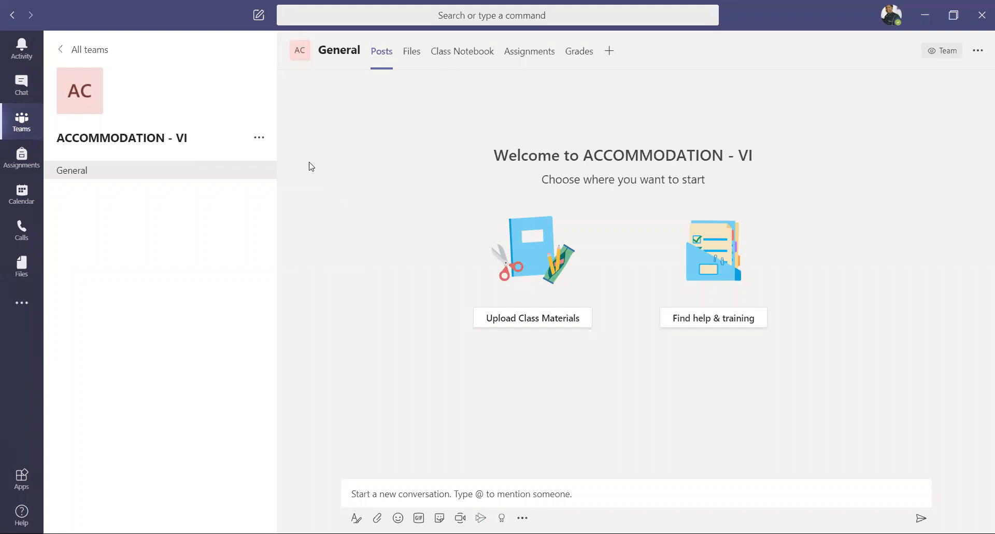
Generate a team code for ACCOMMODATION - VI in its team settings and highlight the code.
click(259, 138)
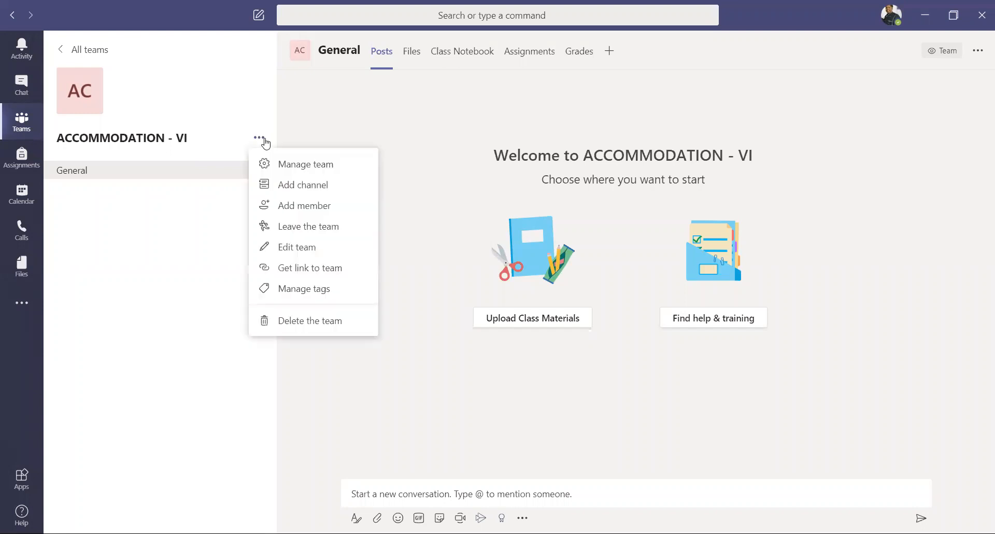
click(293, 164)
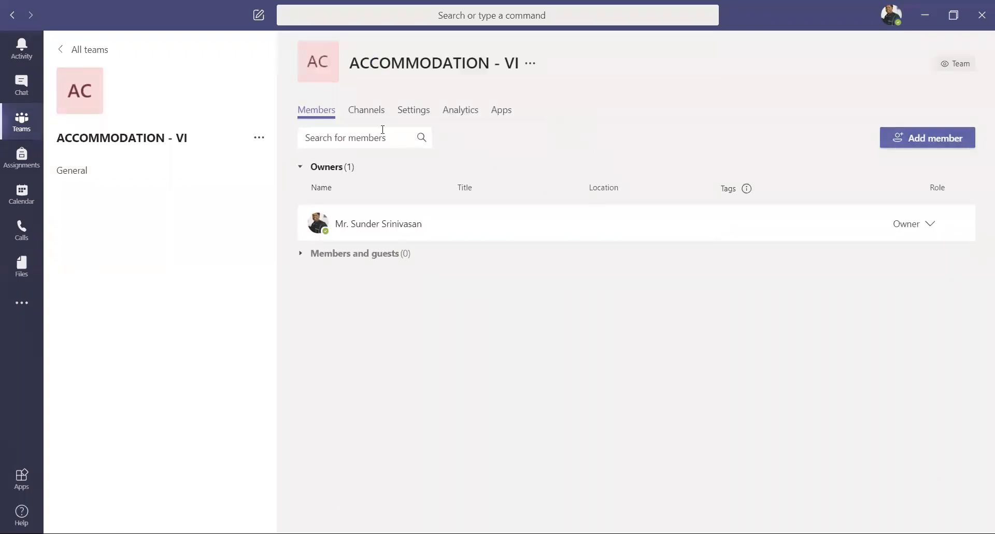
click(421, 116)
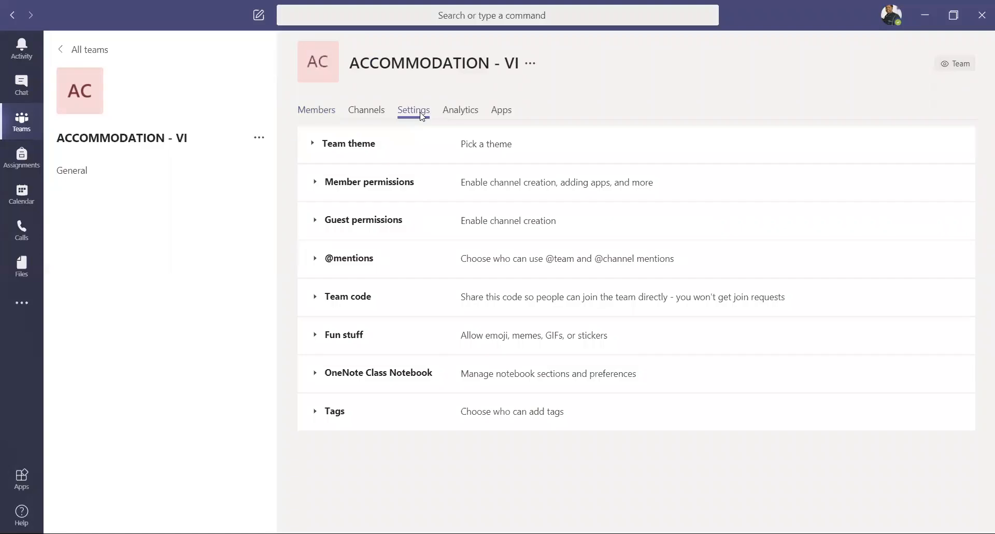
click(361, 296)
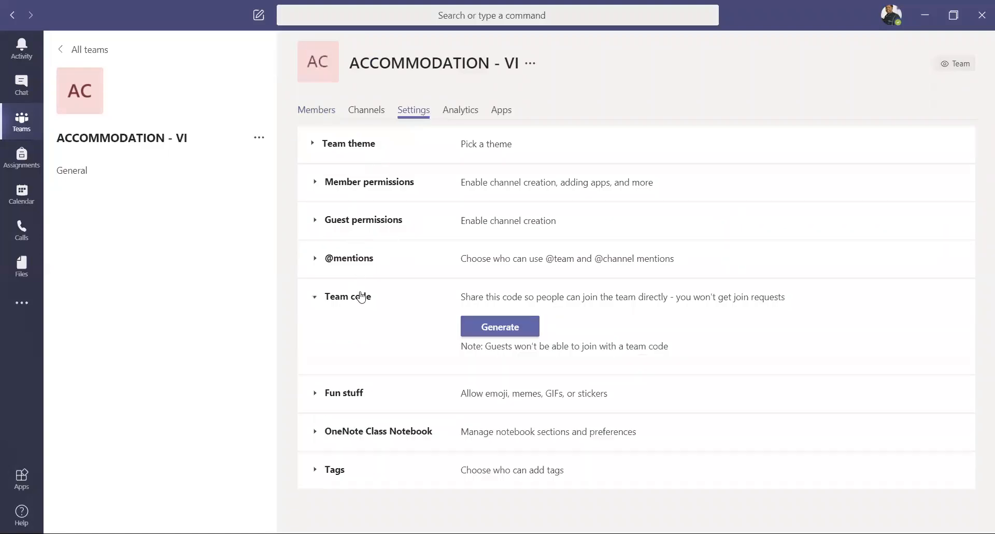
click(511, 333)
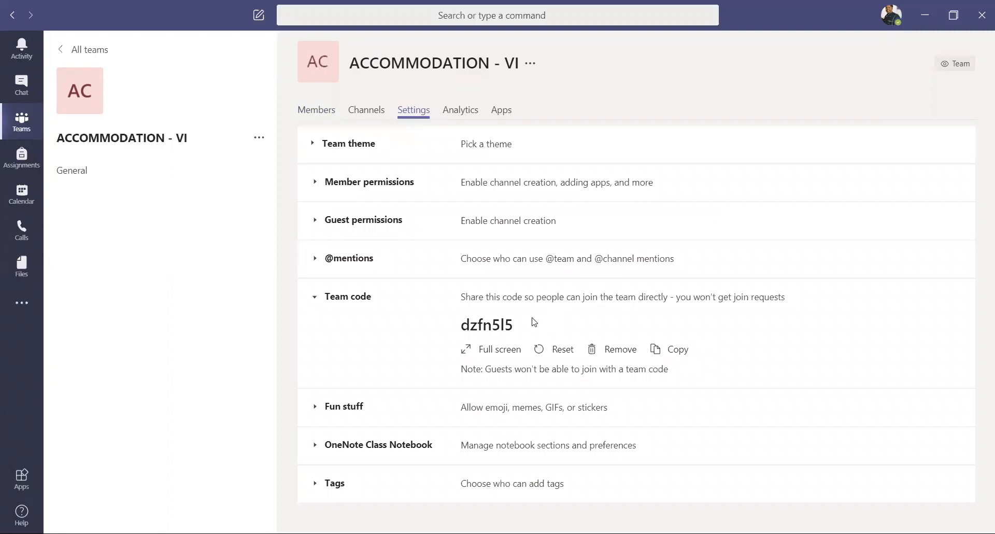
drag(523, 323, 458, 324)
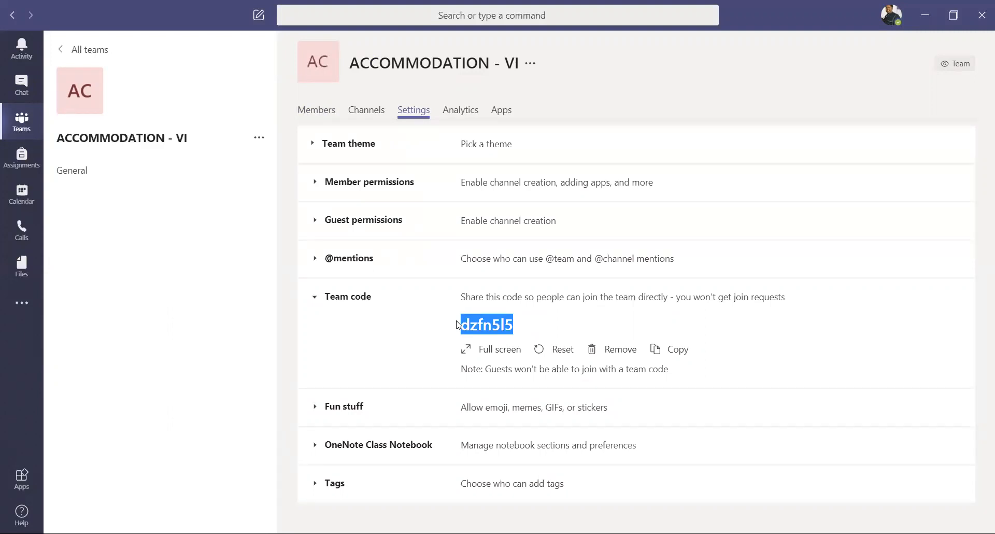
Check the member list of ACCOMMODATION - VI, then remove the team code from its settings.
click(333, 115)
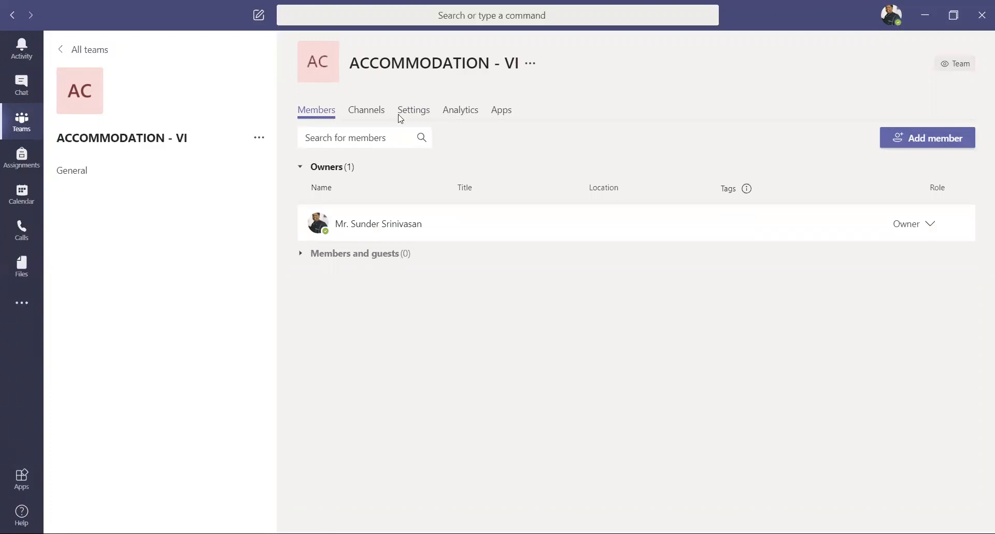
click(419, 109)
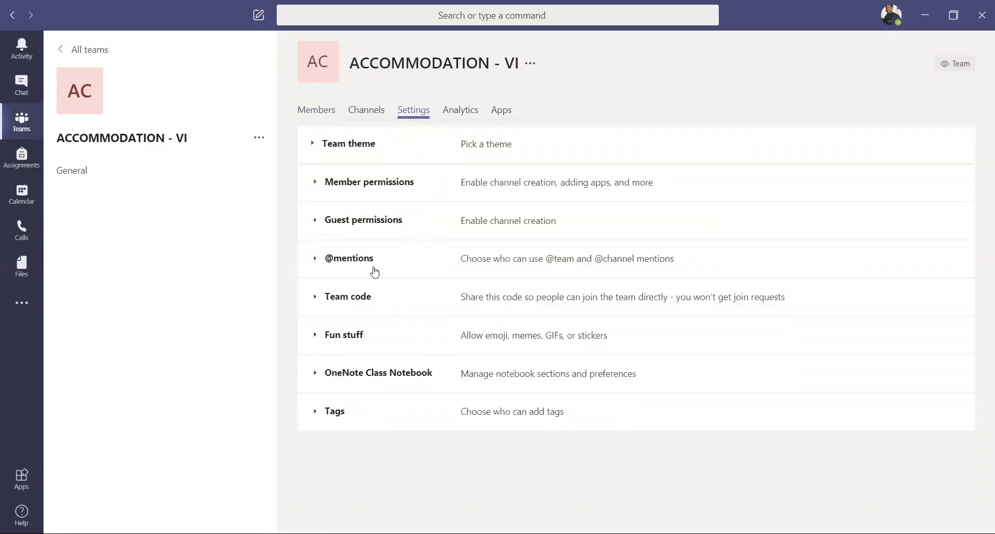
click(402, 309)
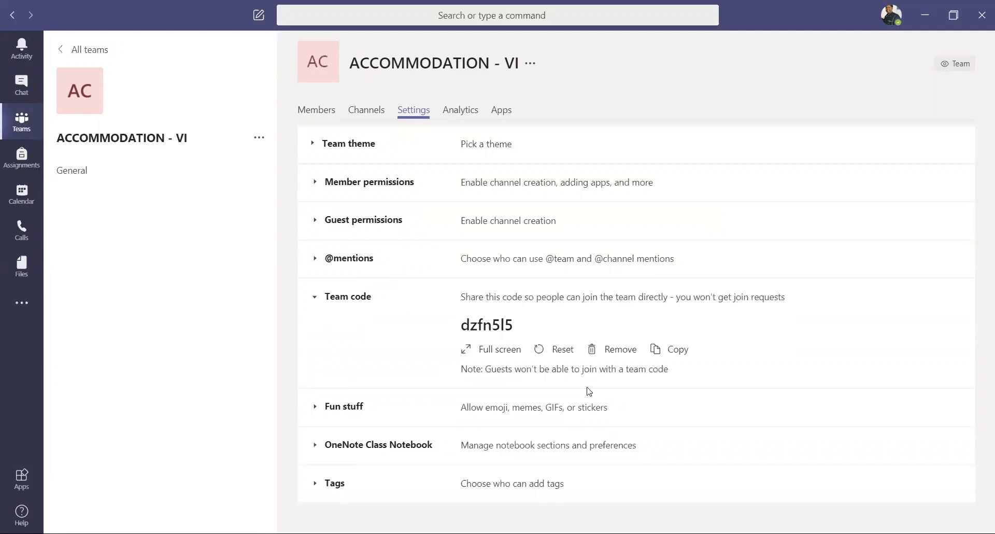
click(616, 355)
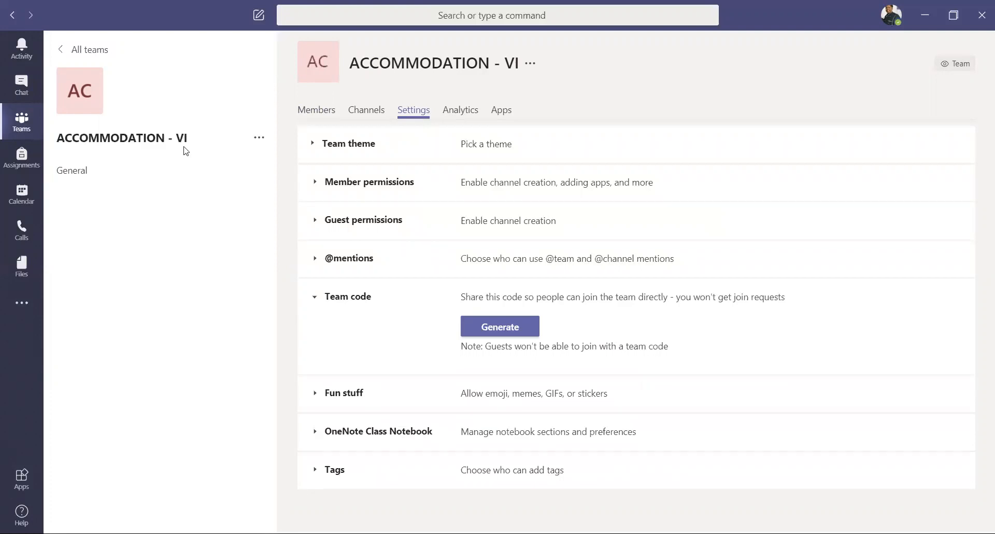
Leave the management page of ACCOMMODATION - VI and return to the overview of all teams.
click(16, 128)
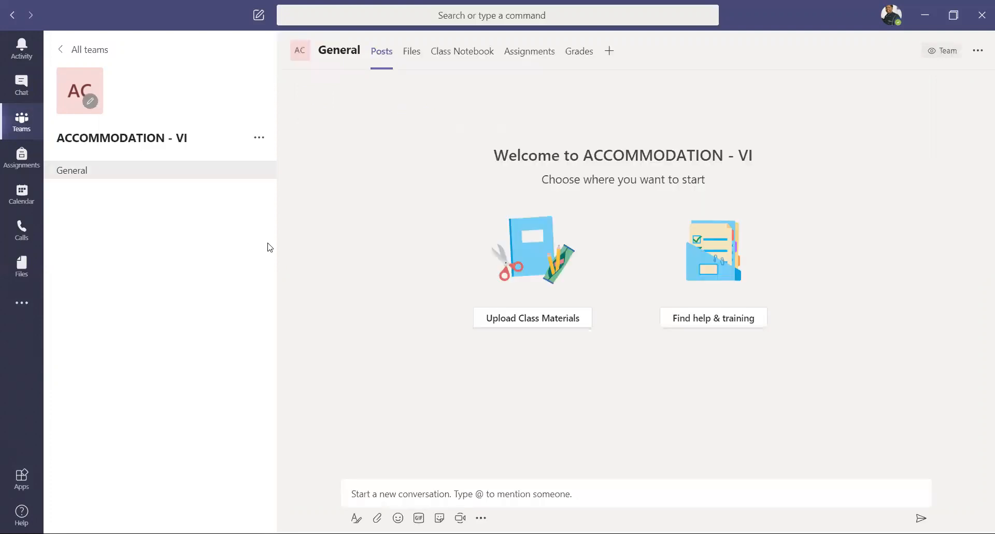
click(22, 121)
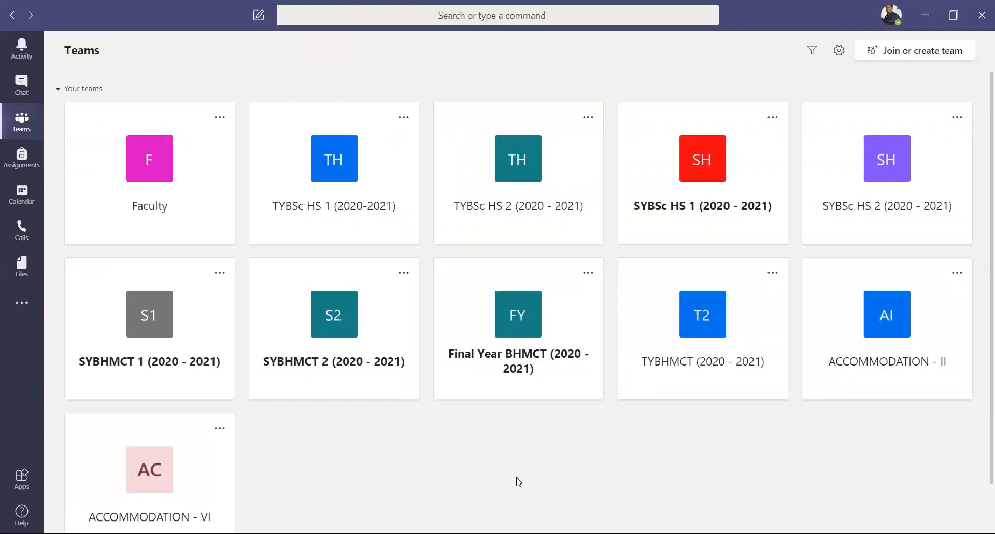